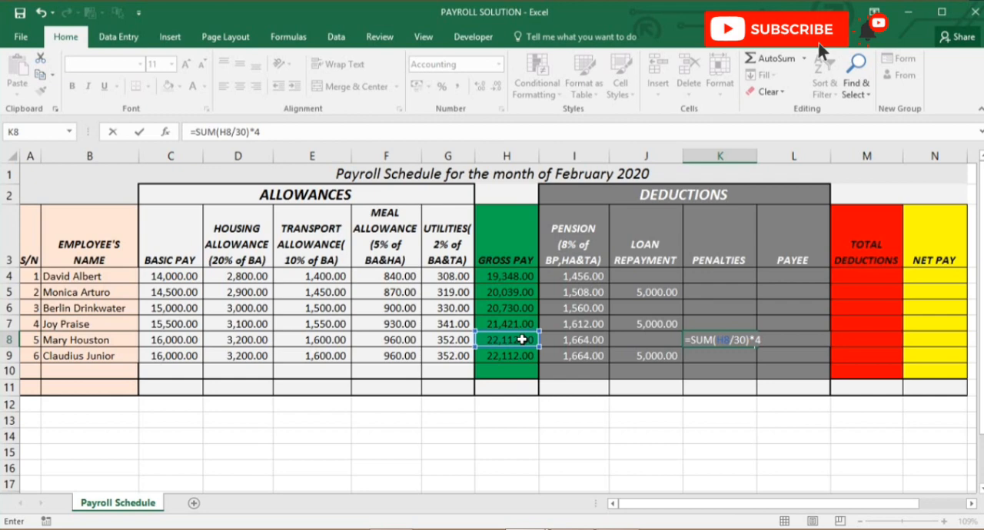
Complete the penalty formula =SUM(H8/30)*4 in K8 and enter =SUM(H4/30)*6 as the penalty in K4
{"action": "key", "text": "Return"}
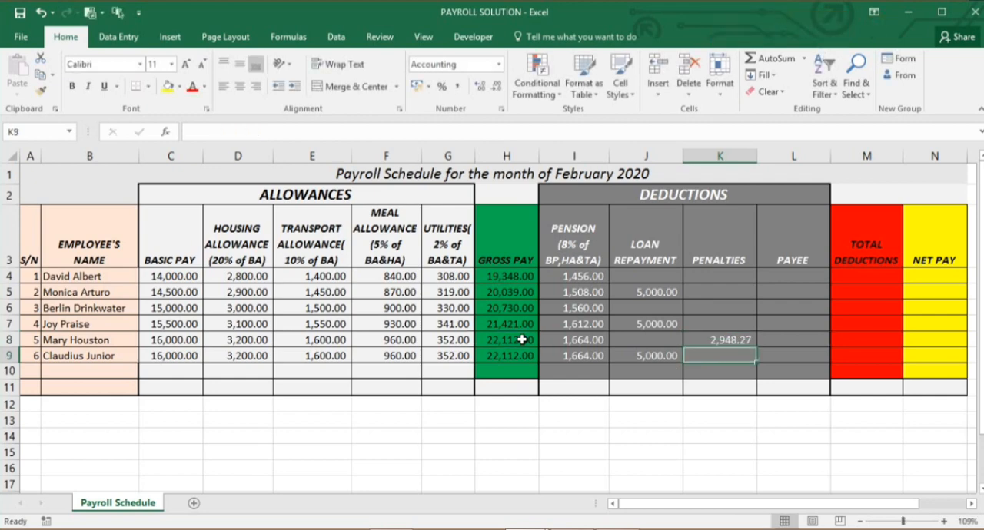
{"action": "left_click", "coordinate": [719, 274]}
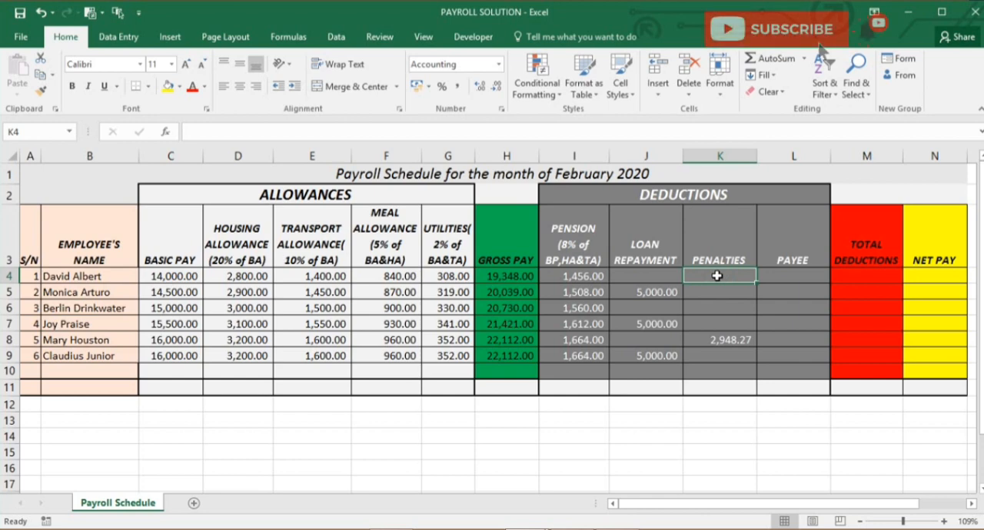
{"action": "type", "text": "=SUM("}
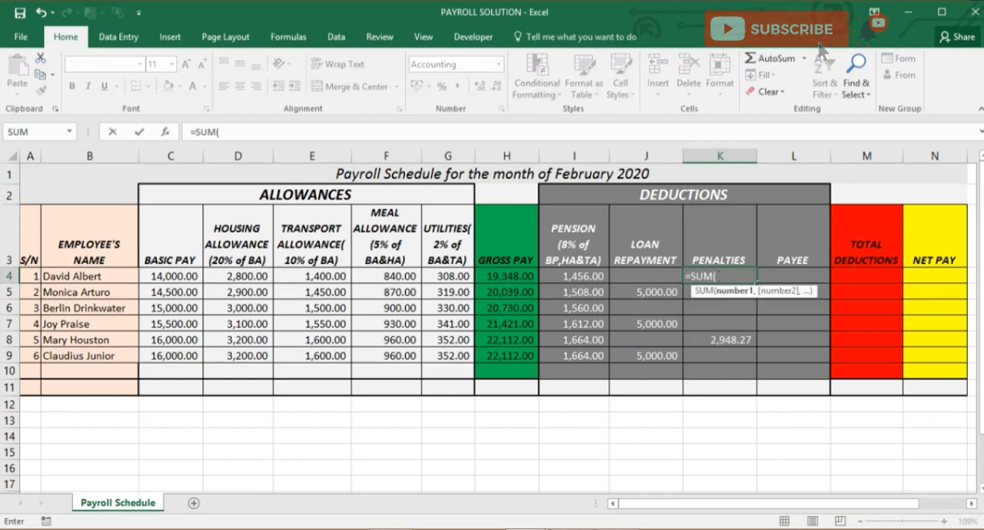
{"action": "key", "text": "Left"}
{"action": "key", "text": "Left"}
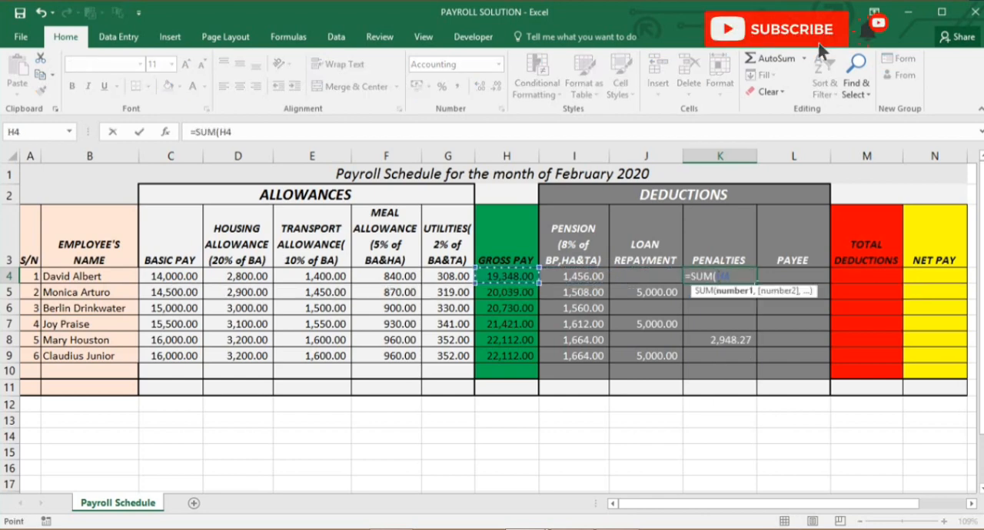
{"action": "type", "text": "/30"}
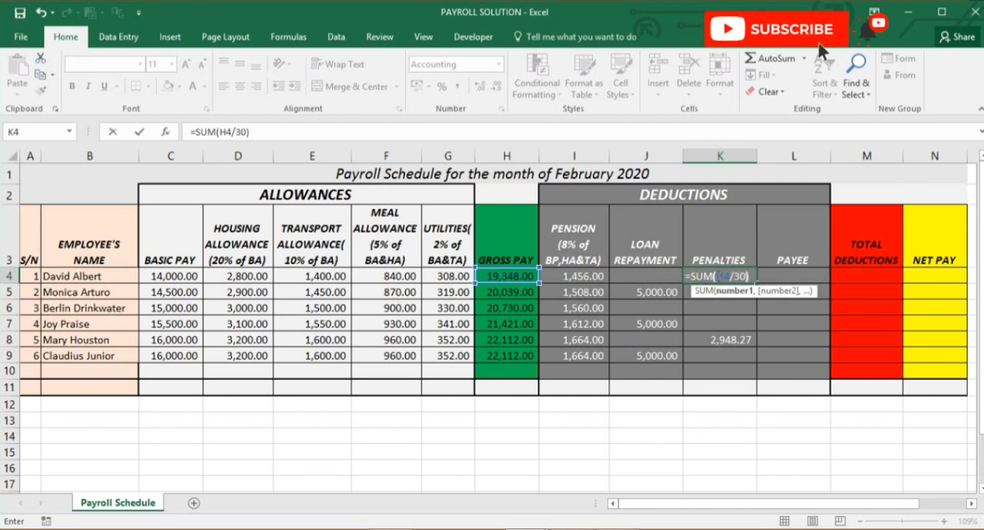
{"action": "type", "text": ")"}
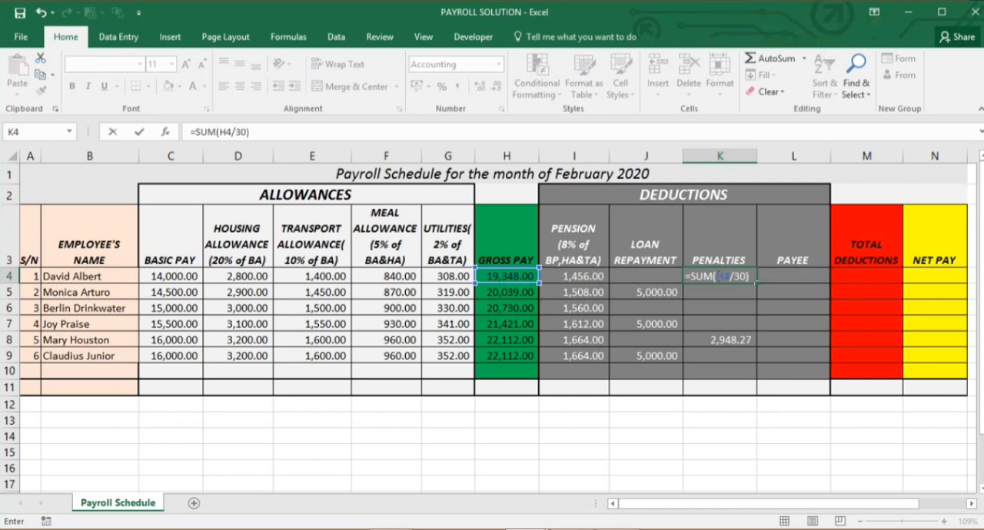
{"action": "type", "text": "*6"}
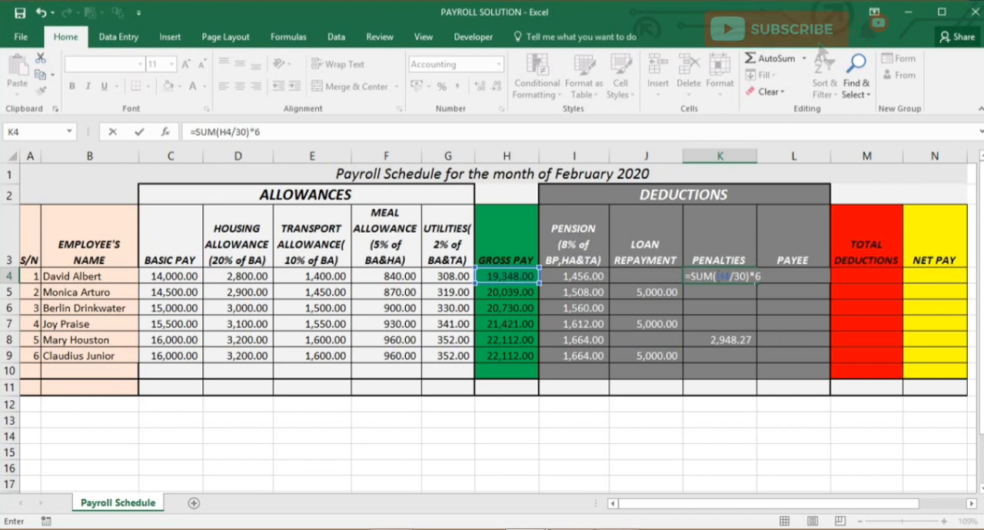
{"action": "key", "text": "Return"}
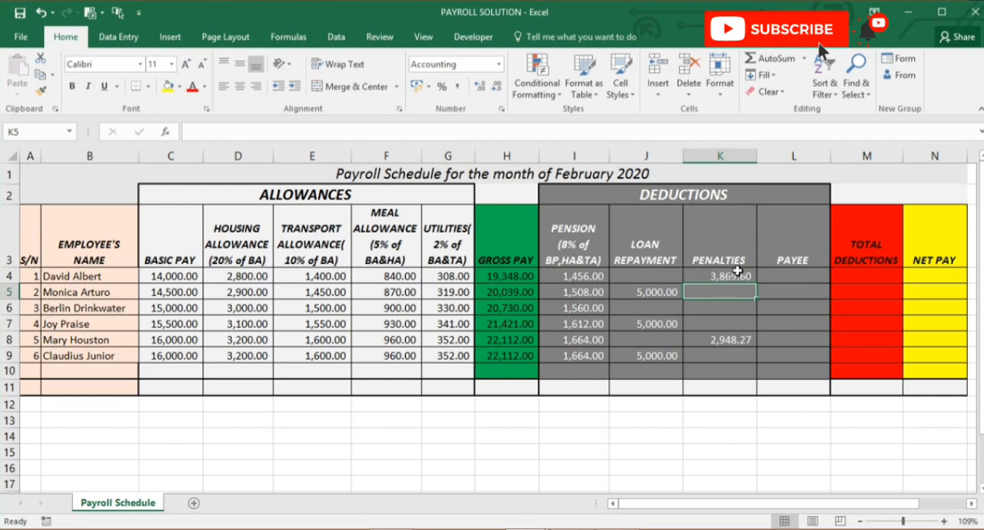
{"action": "left_click", "coordinate": [737, 272]}
Select PAYEE cell L4, switch to Calculator to multiply the first employee's gross pay 19348 by 12, and return to the sheet
{"action": "left_click", "coordinate": [800, 273]}
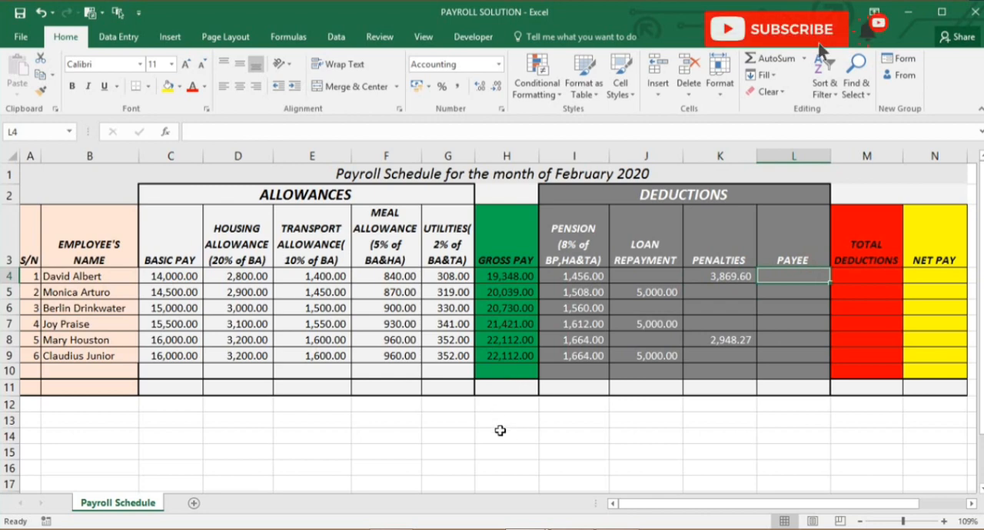
{"action": "left_click", "coordinate": [436, 526]}
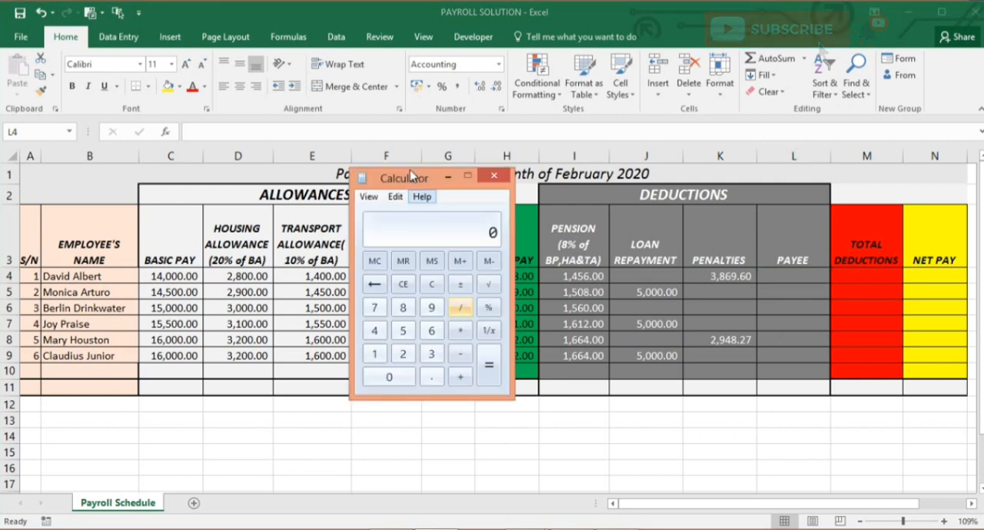
{"action": "left_click_drag", "start_coordinate": [411, 182], "coordinate": [332, 164]}
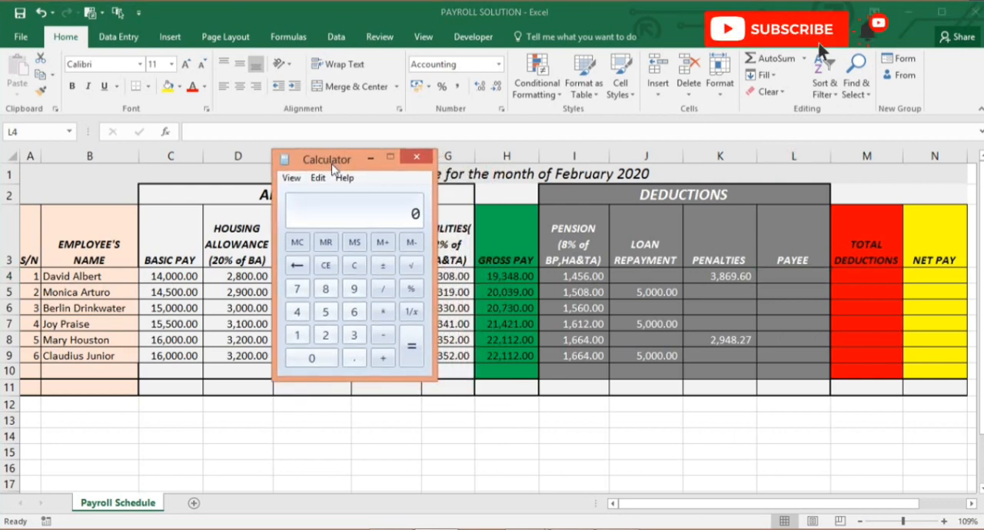
{"action": "type", "text": "9"}
{"action": "type", "text": "2"}
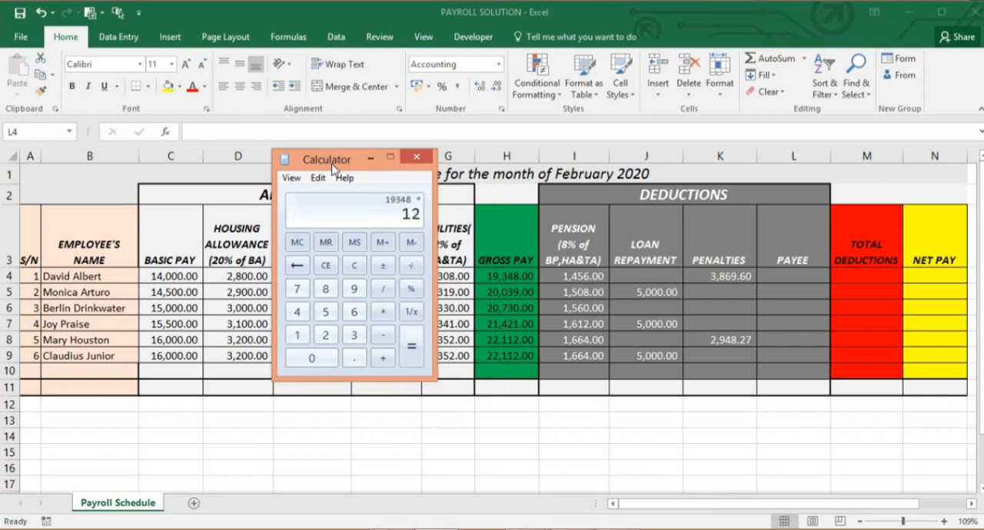
{"action": "key", "text": "Return"}
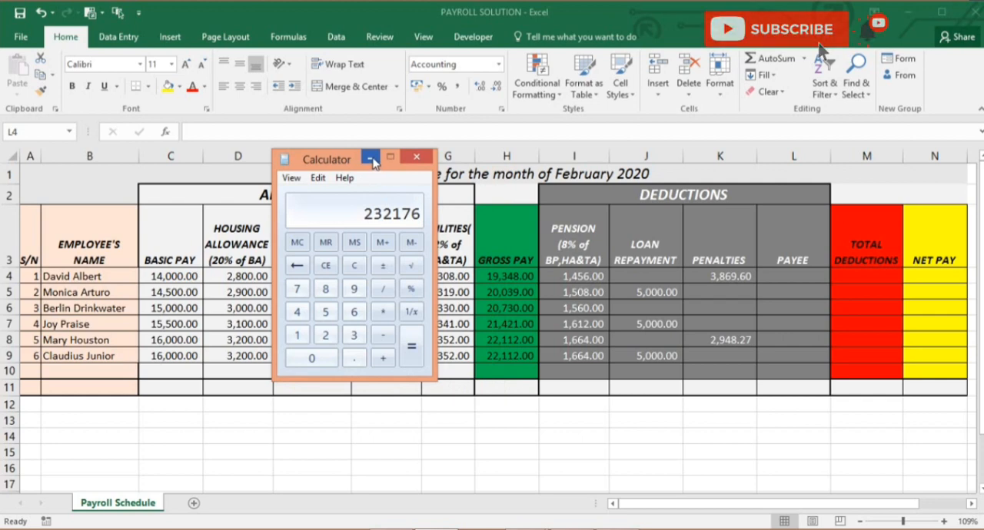
{"action": "left_click", "coordinate": [370, 159]}
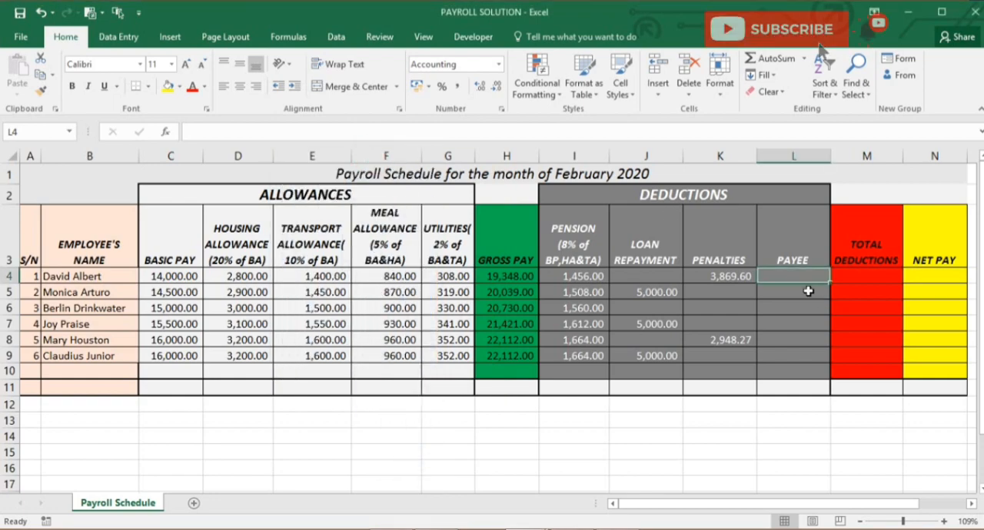
Enter the PAYEE formula =SUM(H4*1/100) in L4 to take 1% of gross pay
{"action": "type", "text": "=SUM"}
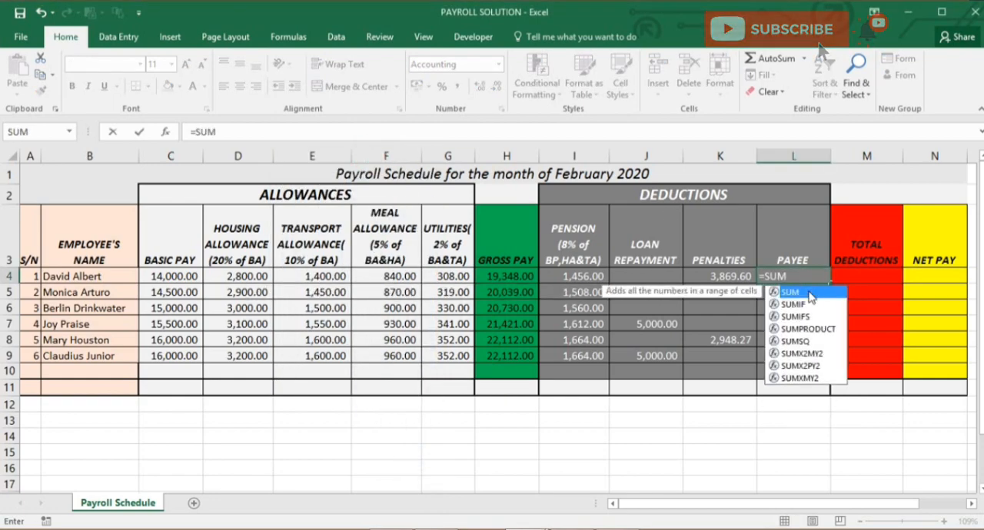
{"action": "type", "text": "("}
{"action": "key", "text": "Left"}
{"action": "key", "text": "Left"}
{"action": "key", "text": "Left"}
{"action": "key", "text": "Left"}
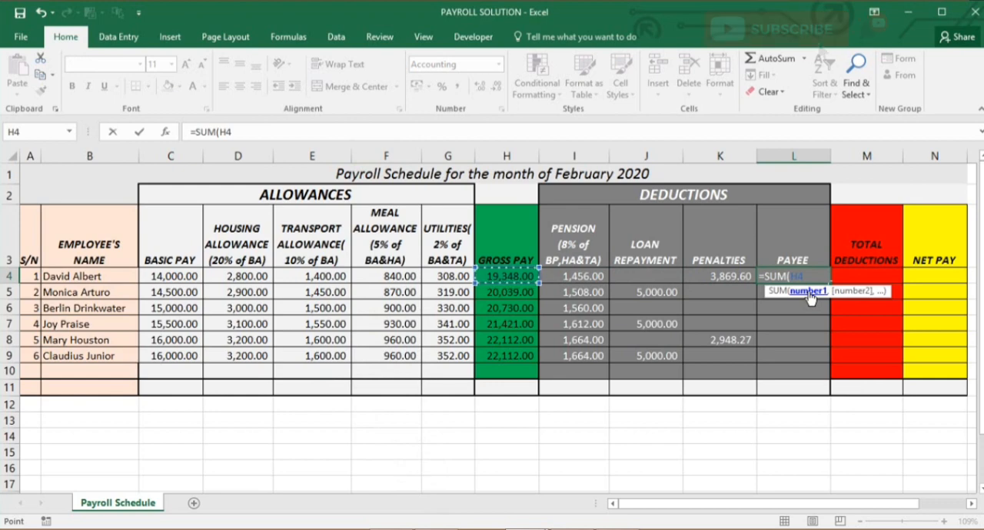
{"action": "type", "text": "*1"}
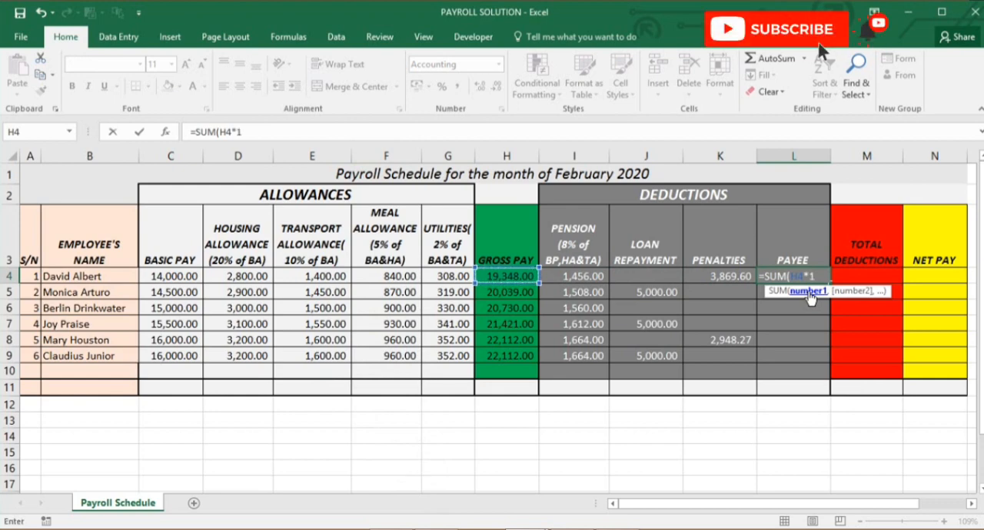
{"action": "type", "text": "/100"}
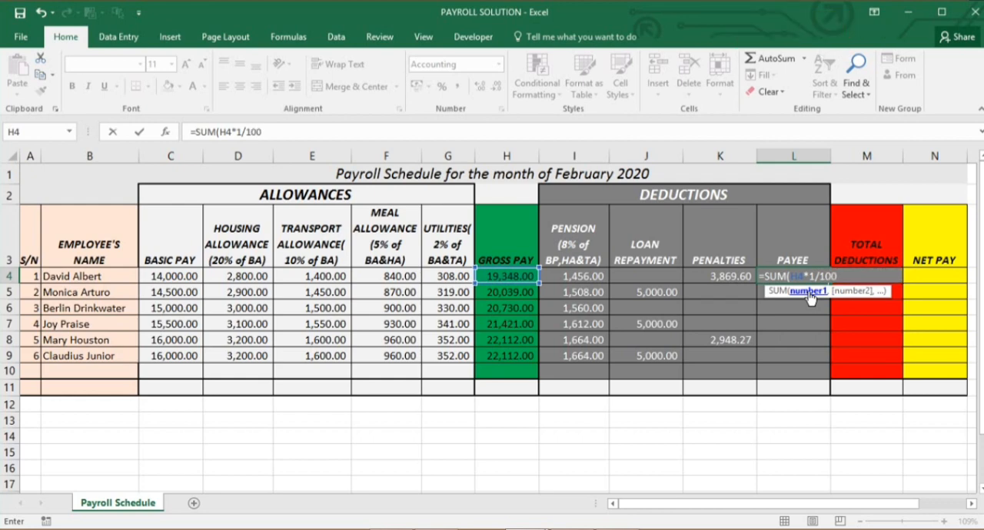
{"action": "type", "text": ")"}
{"action": "key", "text": "Return"}
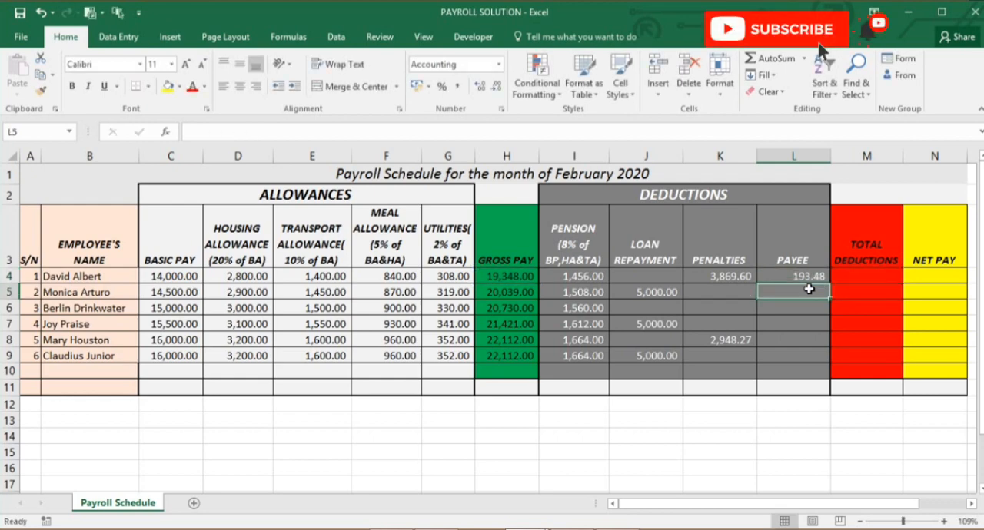
Copy the PAYEE formula from L4 down to L9 for the remaining employees
{"action": "left_click", "coordinate": [808, 277]}
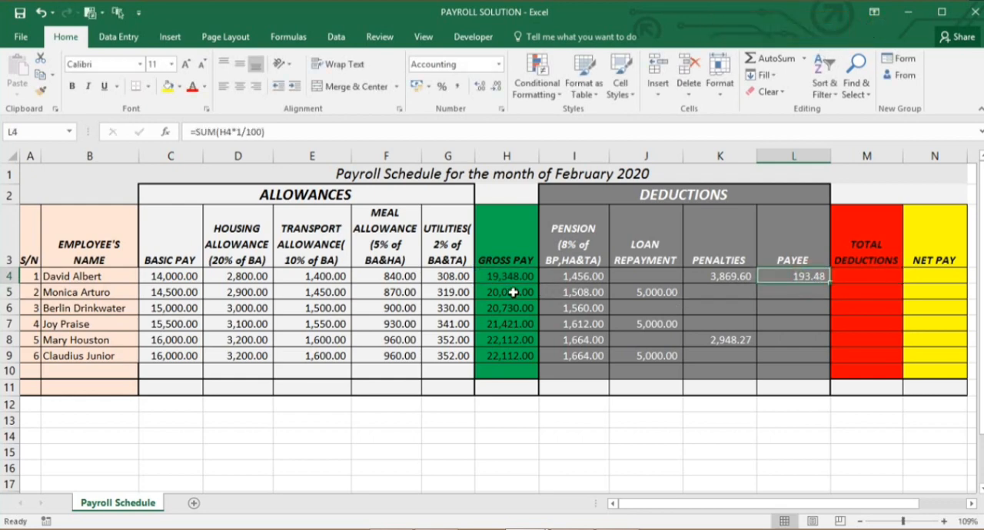
{"action": "left_click_drag", "start_coordinate": [513, 292], "coordinate": [511, 352]}
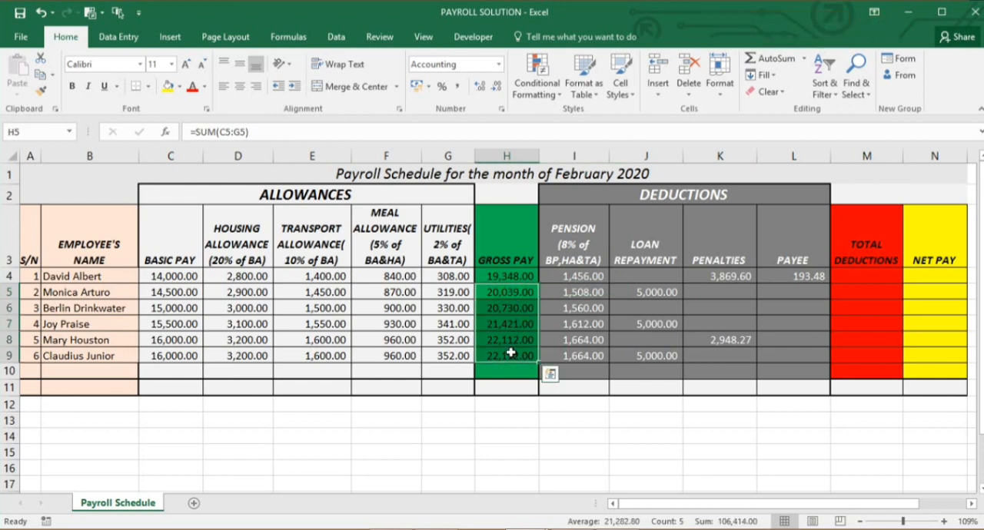
{"action": "left_click", "coordinate": [780, 277]}
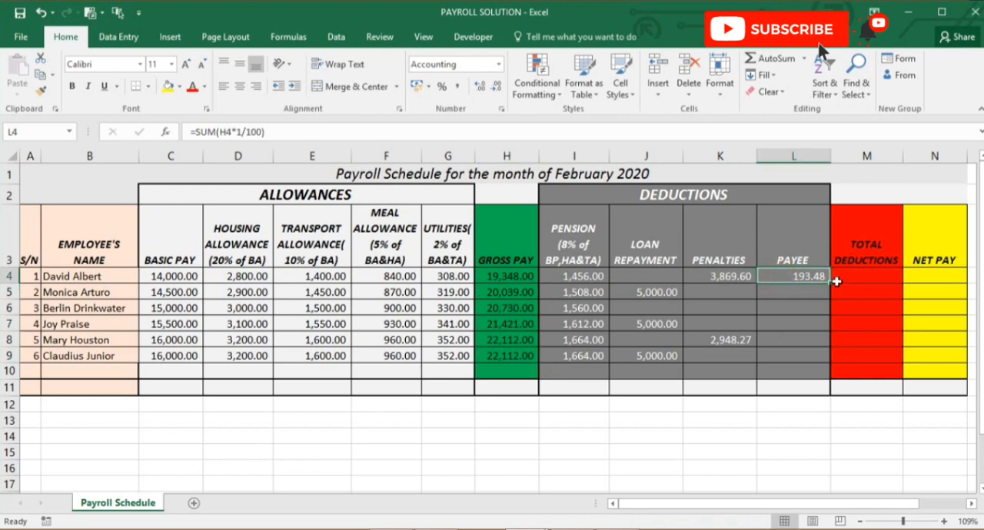
{"action": "left_click_drag", "start_coordinate": [826, 283], "coordinate": [832, 362]}
{"action": "left_click", "coordinate": [809, 351]}
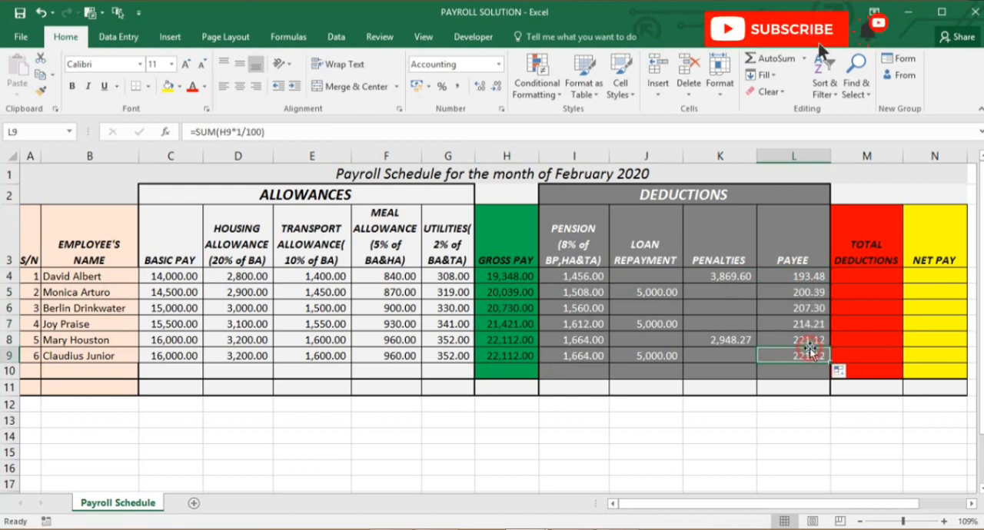
Enter =SUM(I4:L4) as the total deductions in M4 and fill the formula down to M9
{"action": "left_click", "coordinate": [863, 281]}
{"action": "type", "text": "=SUM"}
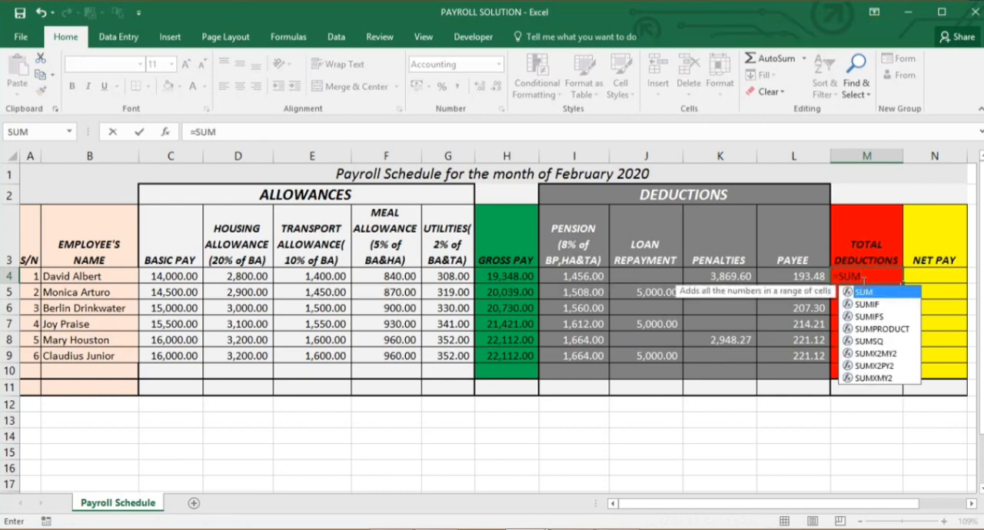
{"action": "type", "text": "("}
{"action": "key", "text": "Left"}
{"action": "key", "text": "Left"}
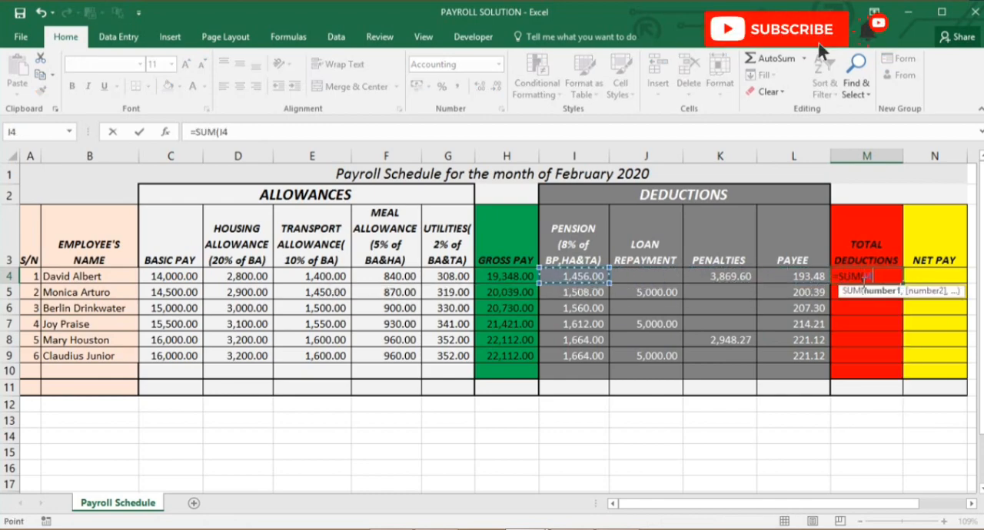
{"action": "key", "text": "shift+Right"}
{"action": "key", "text": "shift+Right"}
{"action": "key", "text": "shift+Right"}
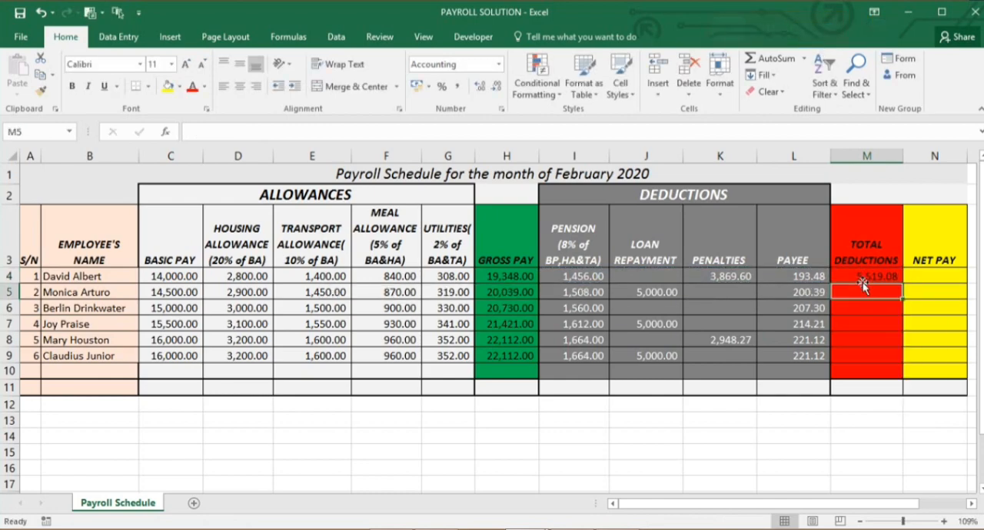
{"action": "key", "text": "ctrl+Return"}
{"action": "double_click", "coordinate": [903, 283]}
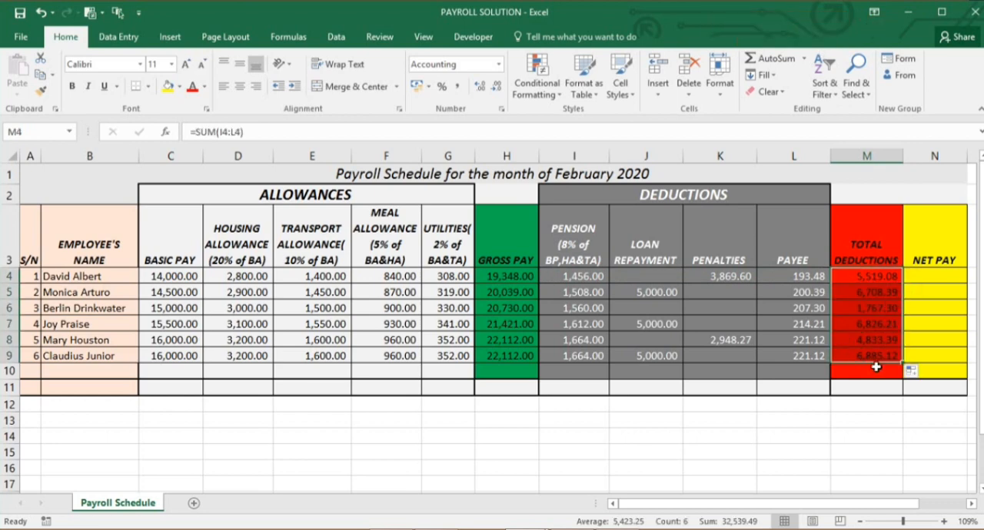
Enter =SUM(H4-M4) as the net pay in N4 and fill the formula down to N9
{"action": "left_click", "coordinate": [934, 278]}
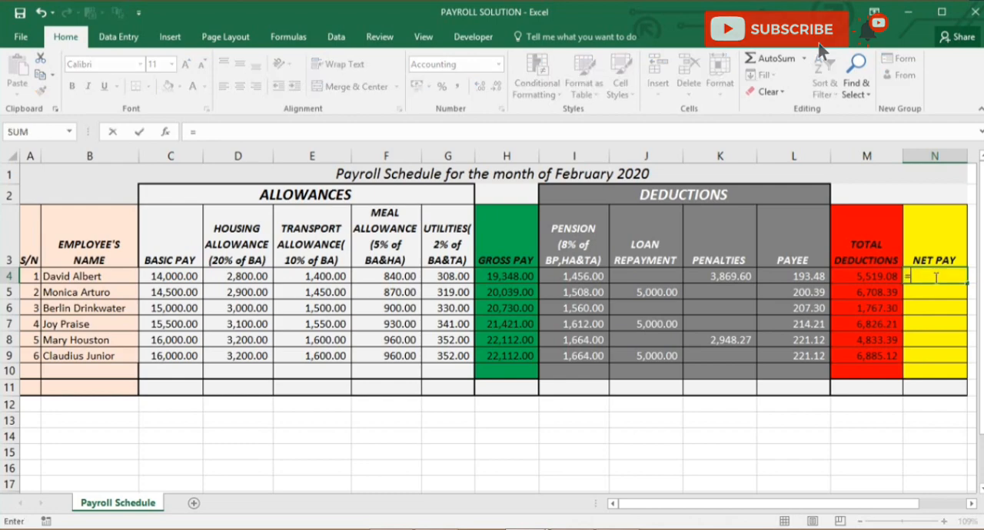
{"action": "type", "text": "=SUM("}
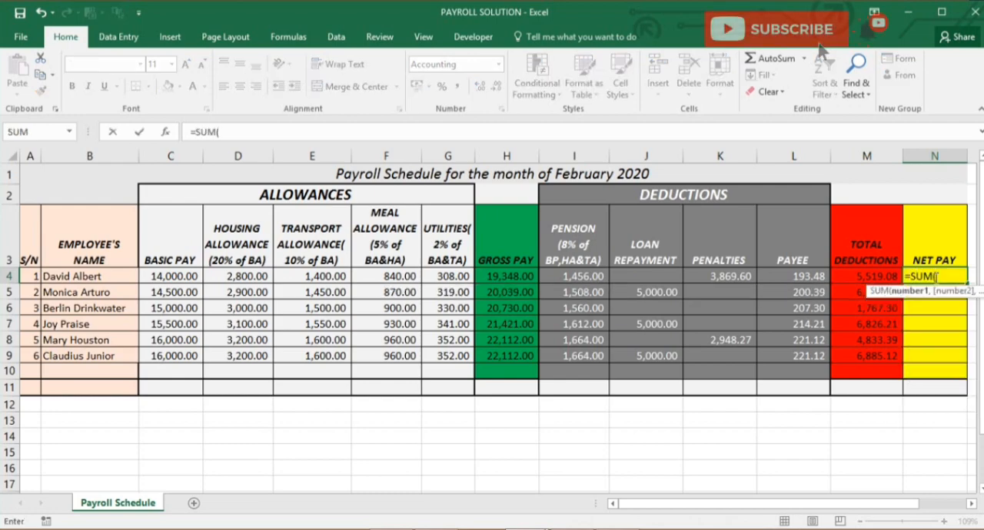
{"action": "left_click", "coordinate": [531, 275]}
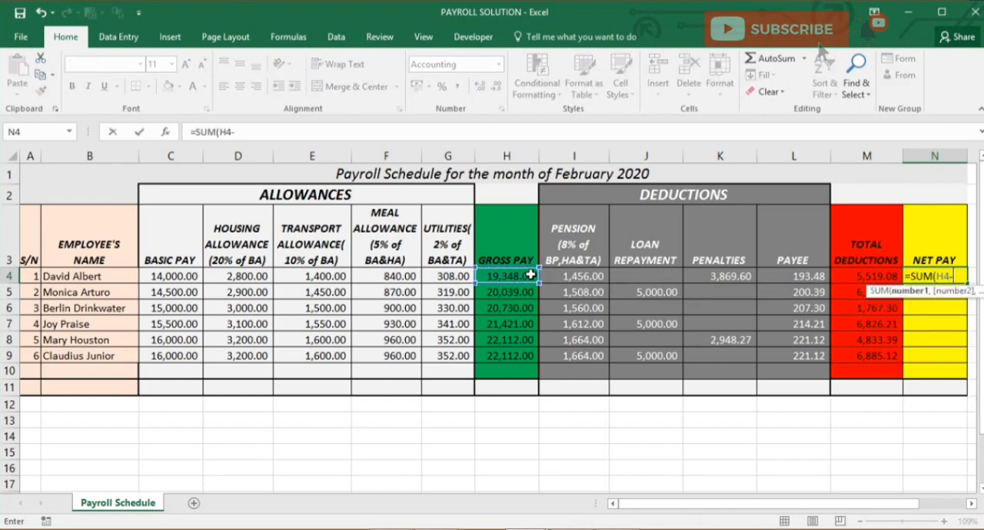
{"action": "type", "text": "-"}
{"action": "left_click", "coordinate": [844, 277]}
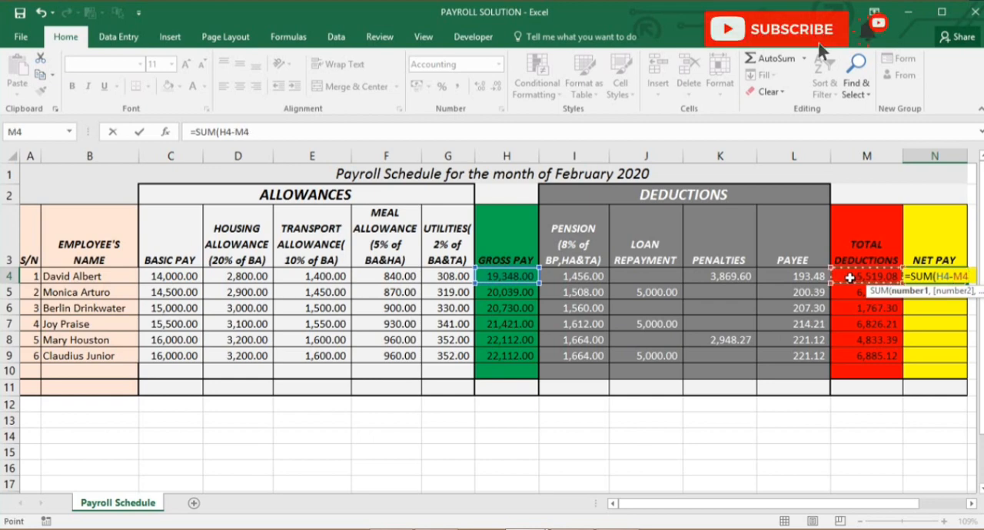
{"action": "type", "text": ")"}
{"action": "key", "text": "Return"}
{"action": "left_click", "coordinate": [941, 277]}
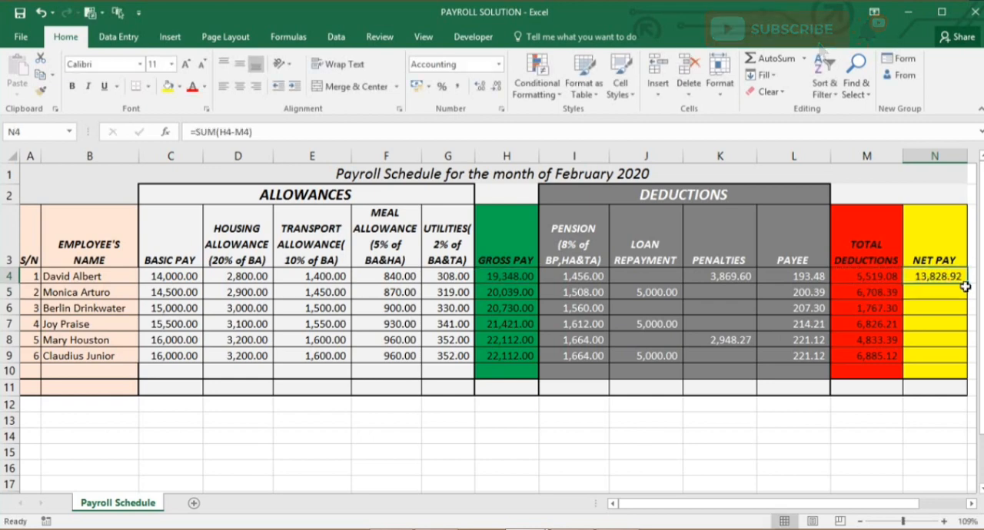
{"action": "double_click", "coordinate": [966, 284]}
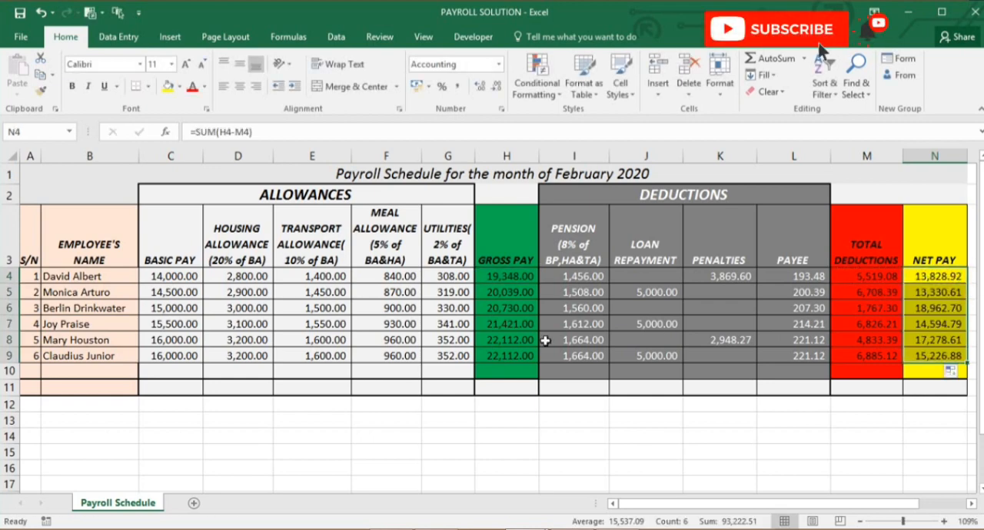
Total the basic pay column in C11 with =SUM(C4:C9)
{"action": "left_click", "coordinate": [181, 388]}
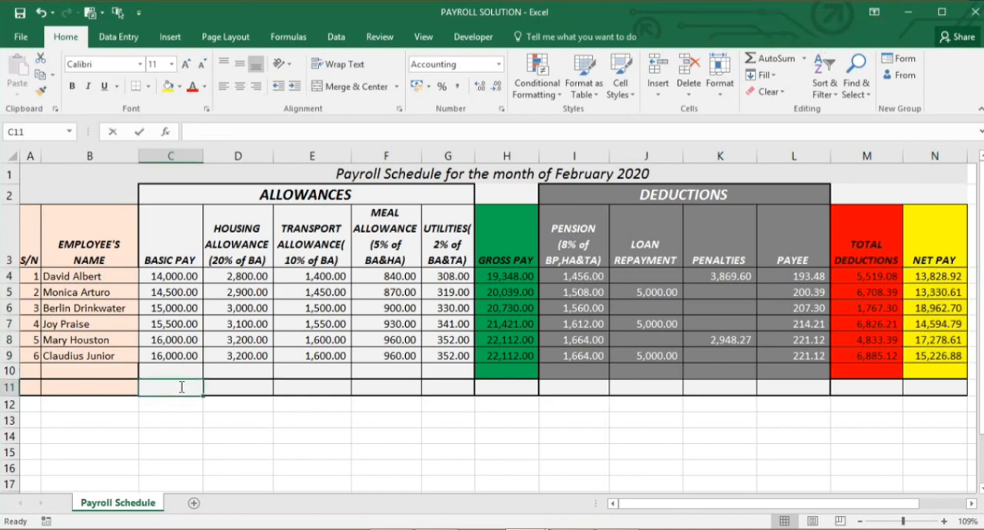
{"action": "type", "text": "=sum("}
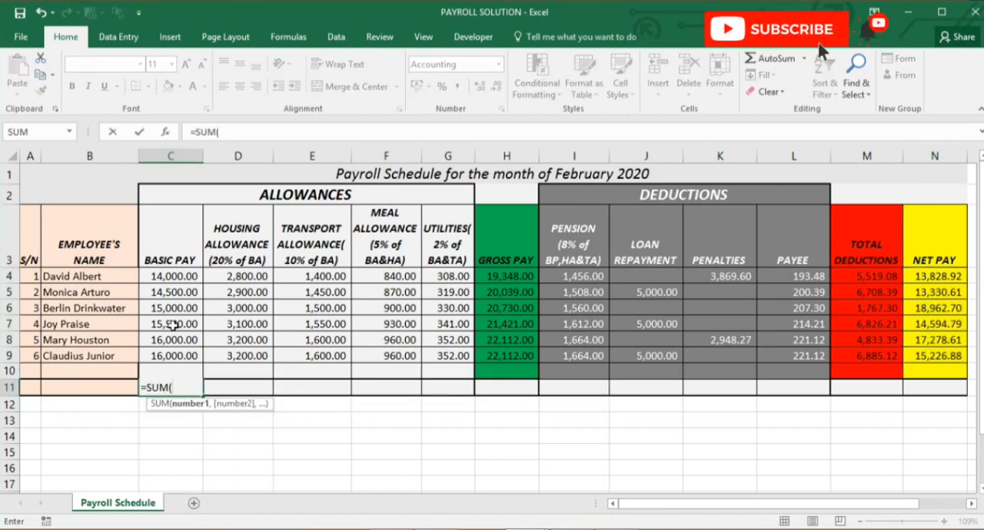
{"action": "scroll", "coordinate": [177, 278], "scroll_direction": "down", "scroll_amount": 1}
{"action": "left_click_drag", "start_coordinate": [173, 258], "coordinate": [176, 334]}
{"action": "key", "text": "Return"}
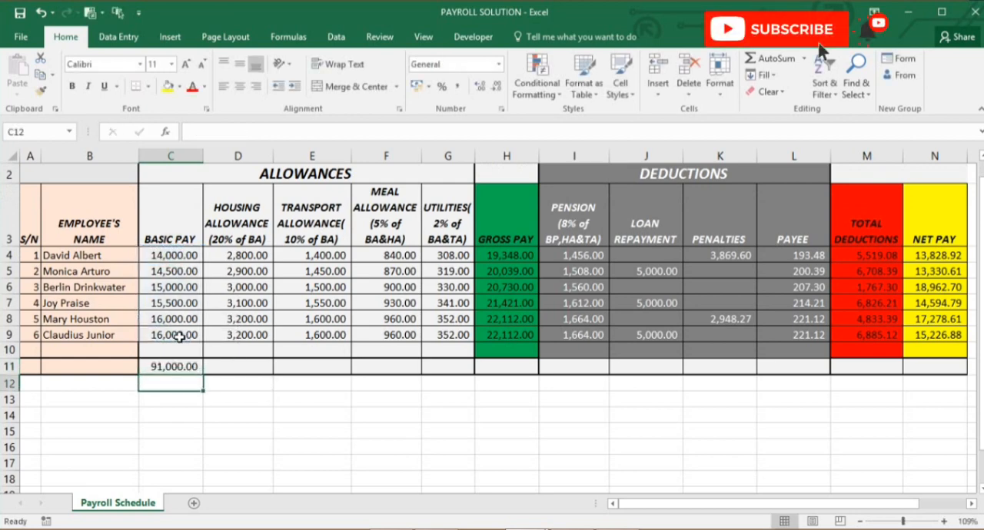
Copy the total formula from C11 across row 11 through the net pay column N, and check the gross and net pay totals
{"action": "left_click", "coordinate": [178, 365]}
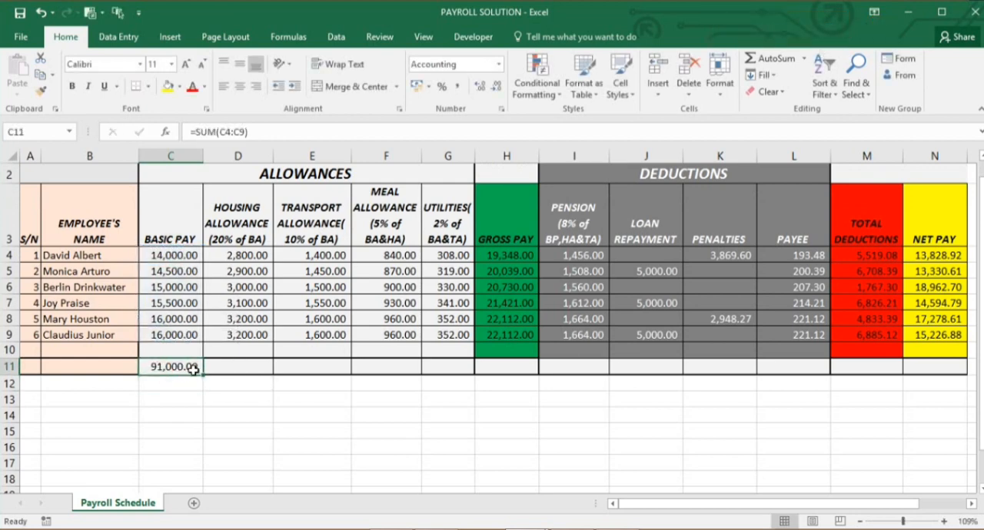
{"action": "left_click_drag", "start_coordinate": [203, 374], "coordinate": [913, 348]}
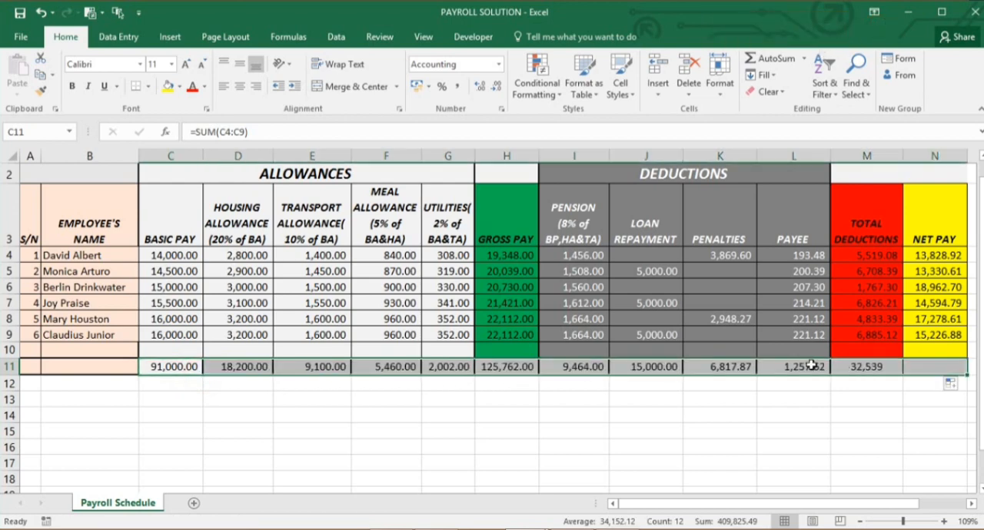
{"action": "left_click", "coordinate": [502, 367]}
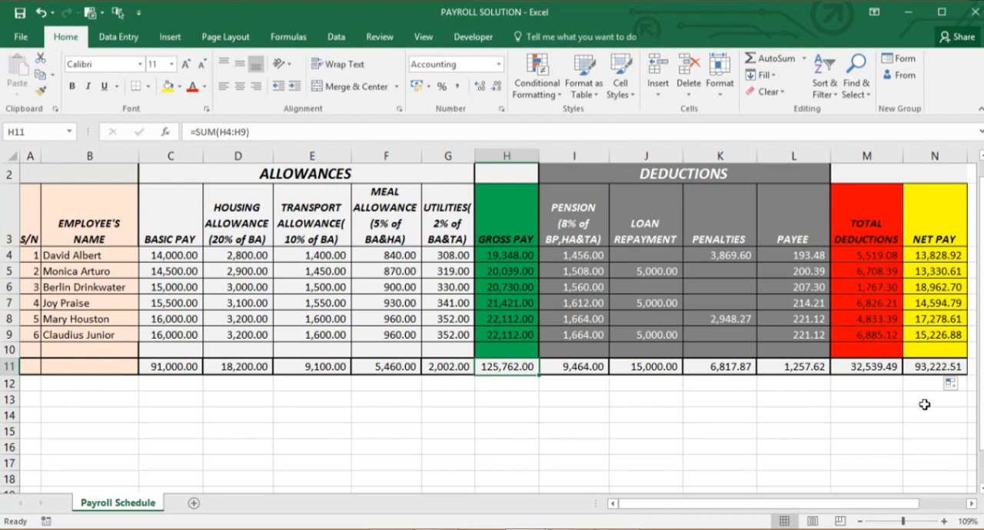
{"action": "left_click", "coordinate": [943, 368]}
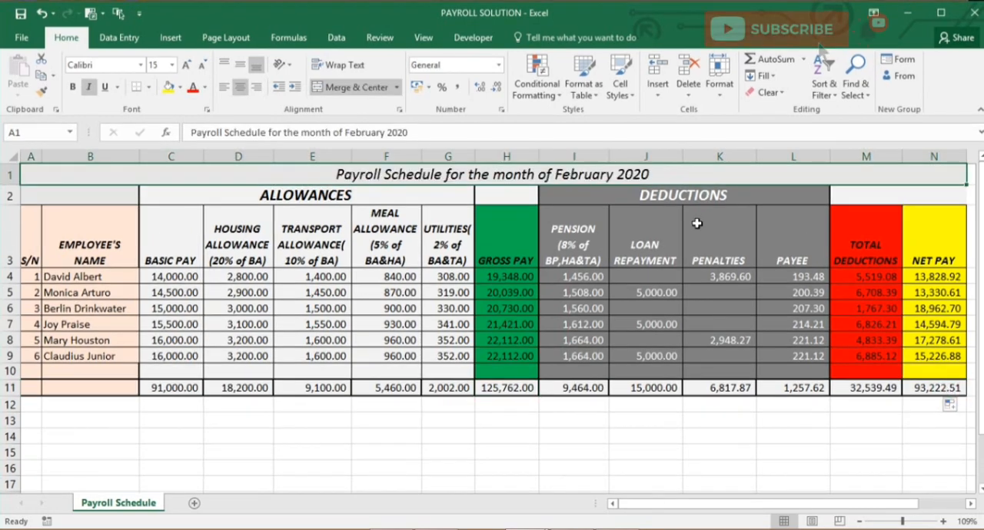